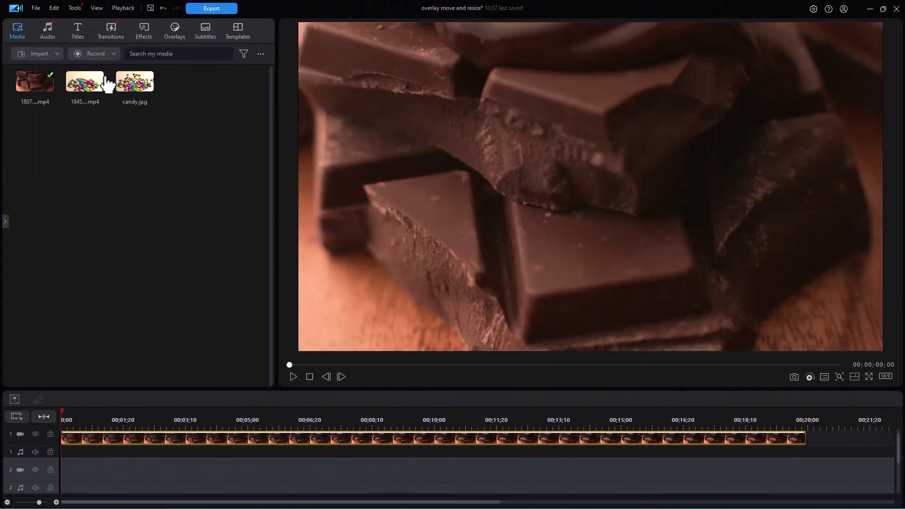
Place candy.jpg on track 2, trimmed out to 00;20;00, and shrink it into the preview's top-right corner.
drag(142, 85, 43, 467)
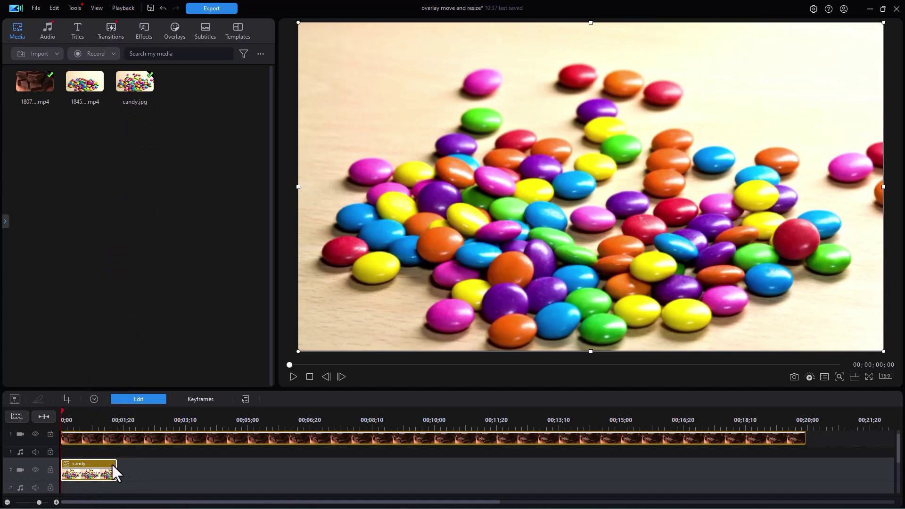
drag(115, 469, 798, 468)
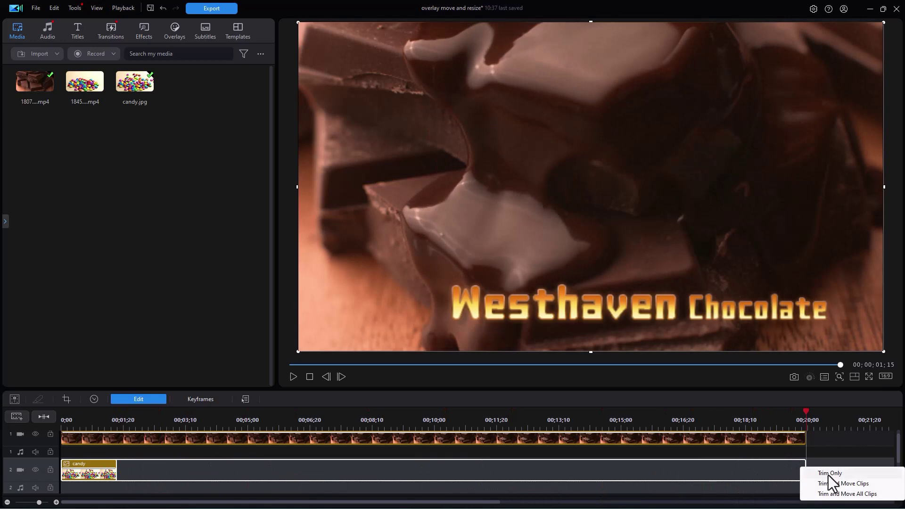
click(830, 474)
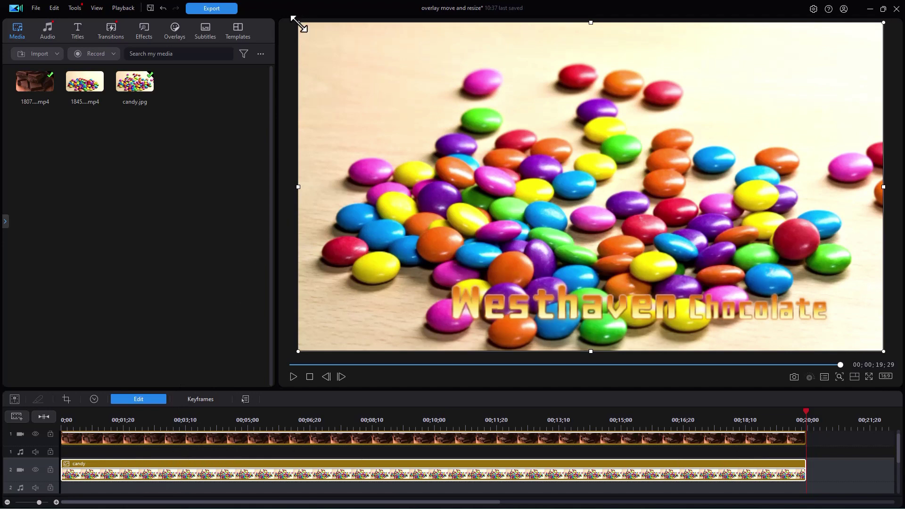
drag(302, 23, 673, 273)
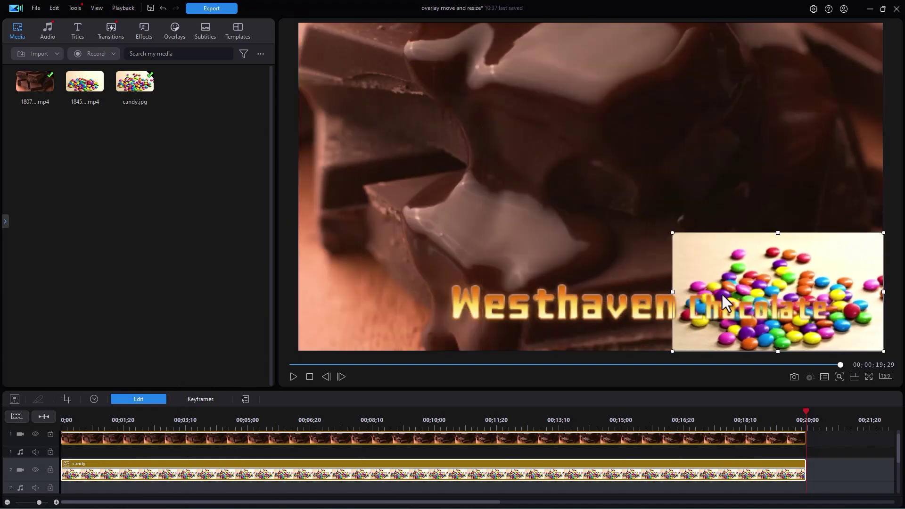
drag(752, 265, 686, 81)
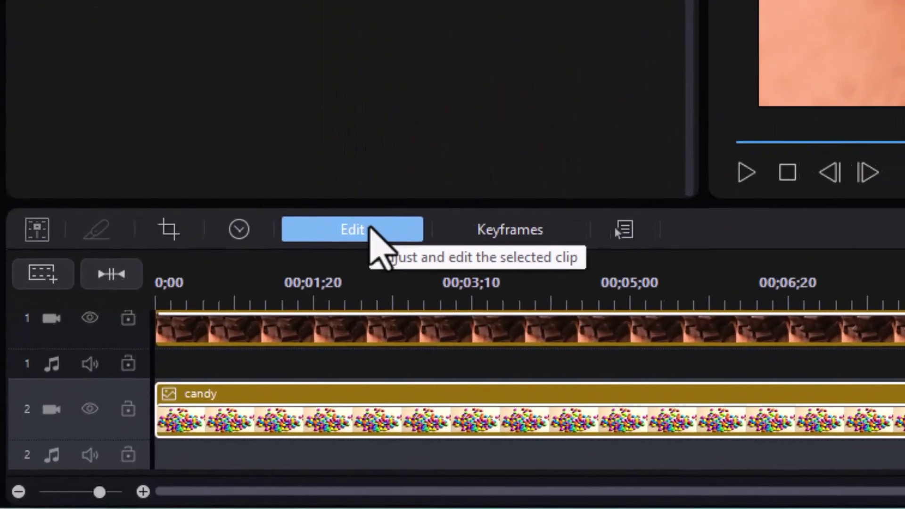
Turn on a white border around the candy overlay in the clip's Edit settings.
click(373, 230)
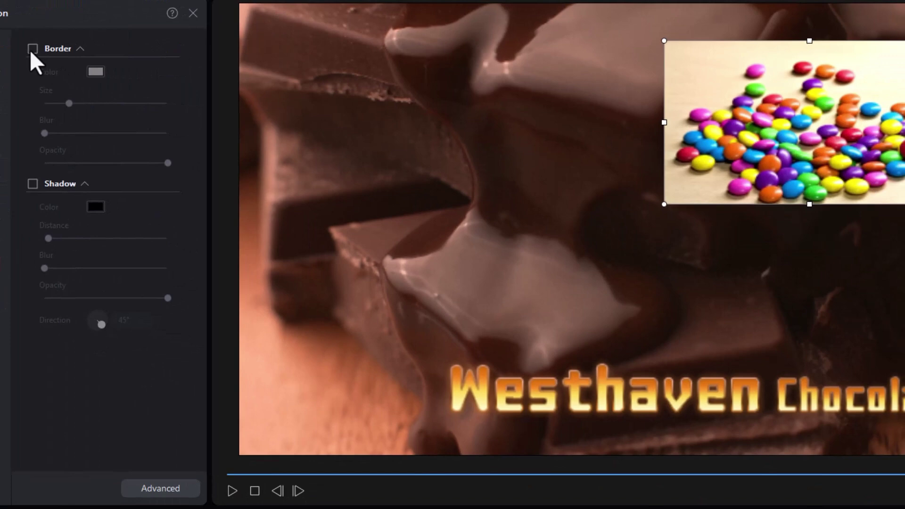
click(31, 49)
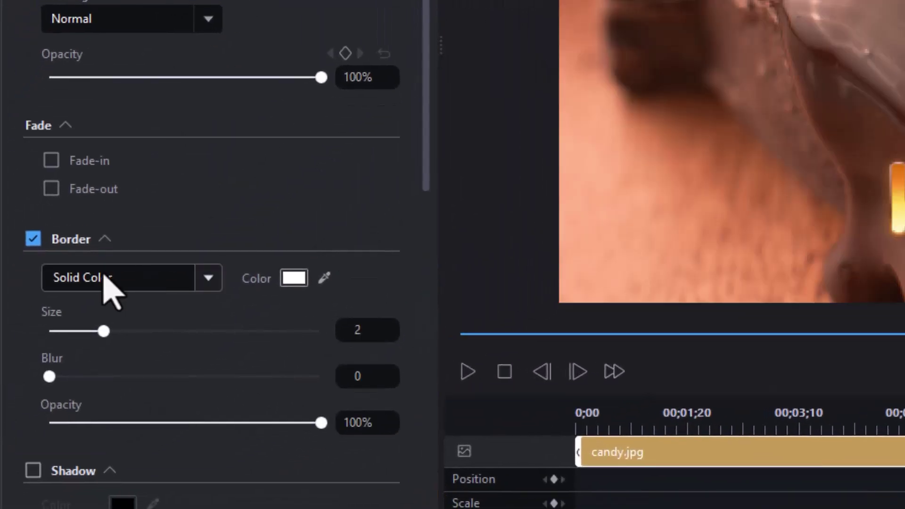
Make the candy border a black-to-white 2 Color Gradient angled at 135°.
click(209, 279)
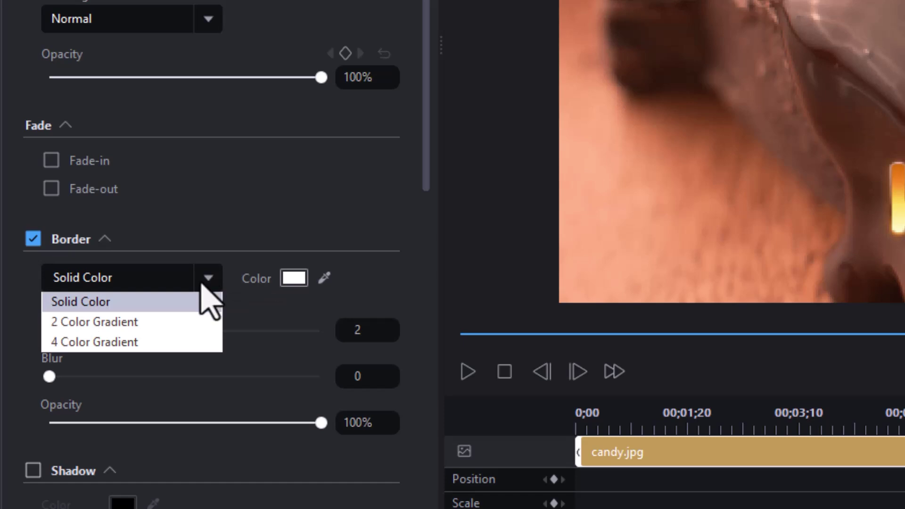
click(185, 326)
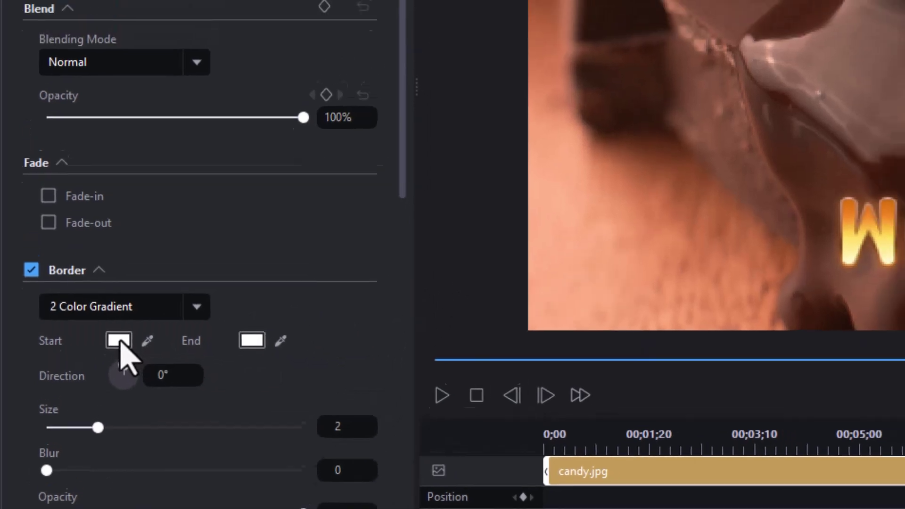
click(125, 313)
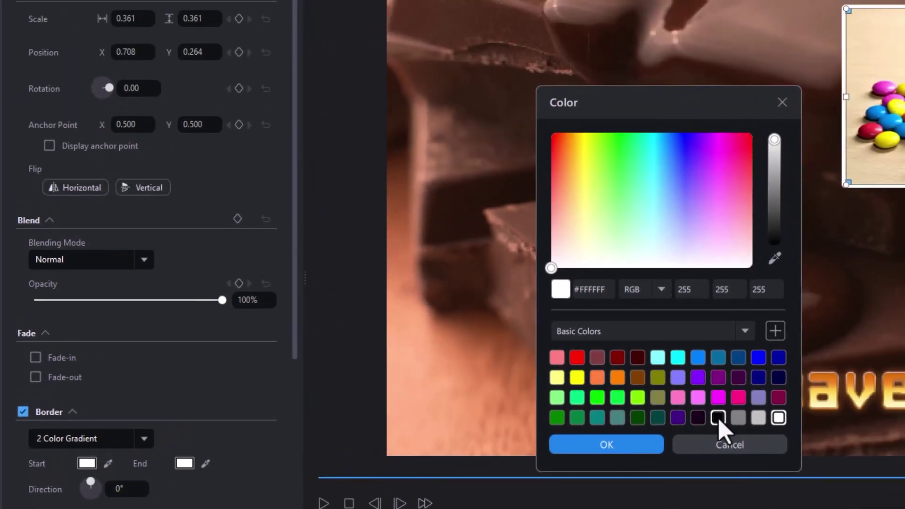
click(718, 418)
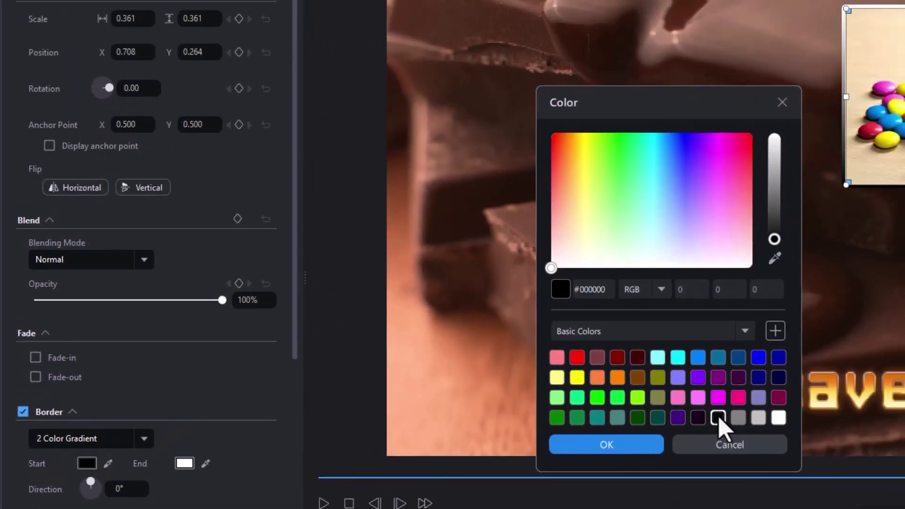
click(607, 445)
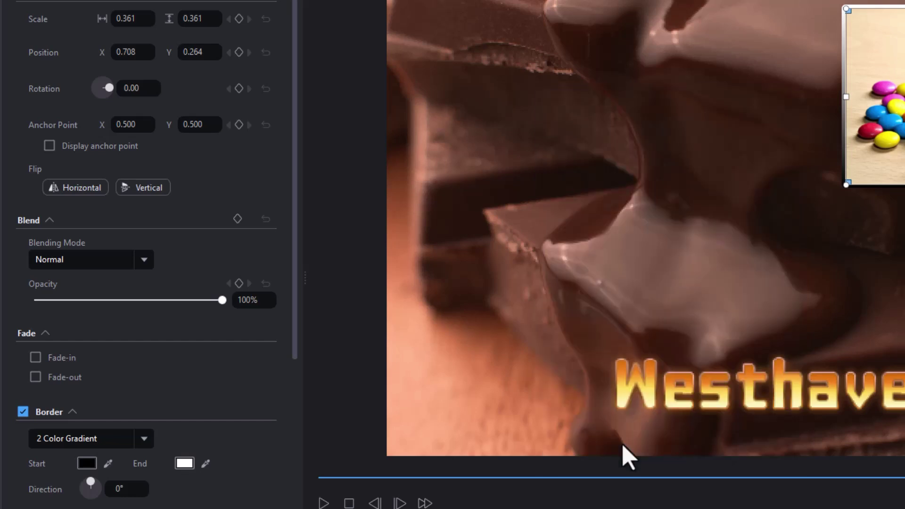
click(95, 492)
drag(95, 493, 87, 494)
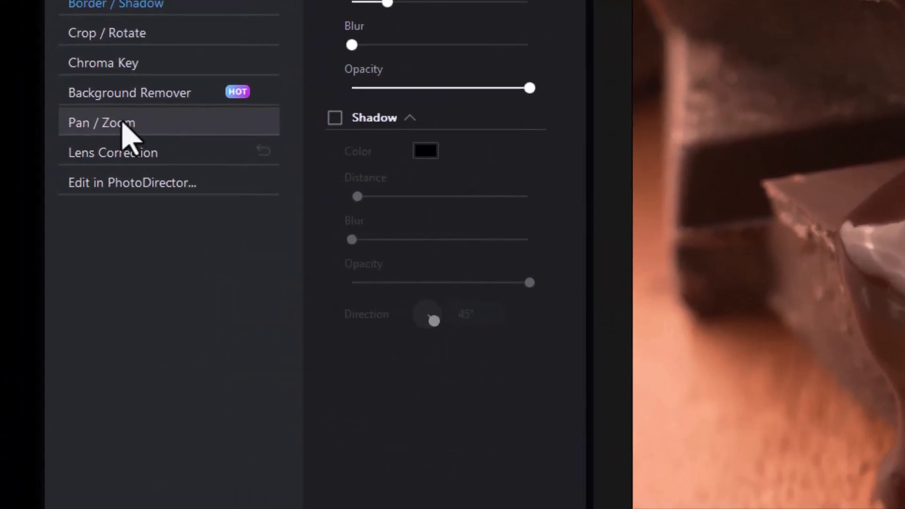
Apply the User Defined Pan / Zoom preset to the candy image and open its custom editor.
click(122, 122)
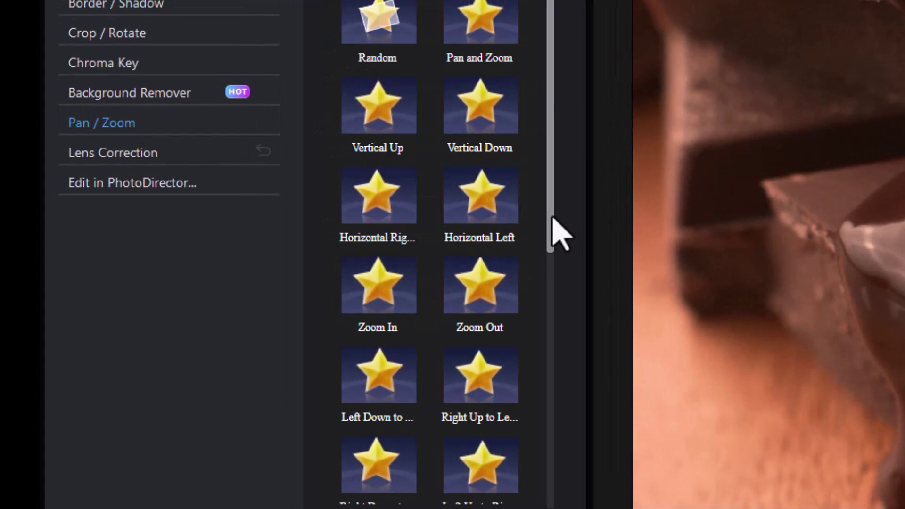
scroll(559, 236, down, 8)
scroll(512, 439, down, 2)
click(473, 446)
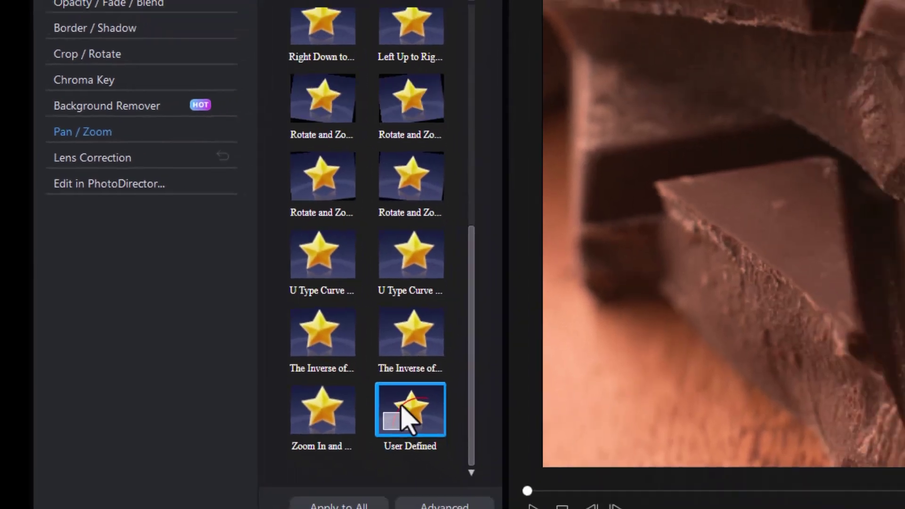
click(406, 417)
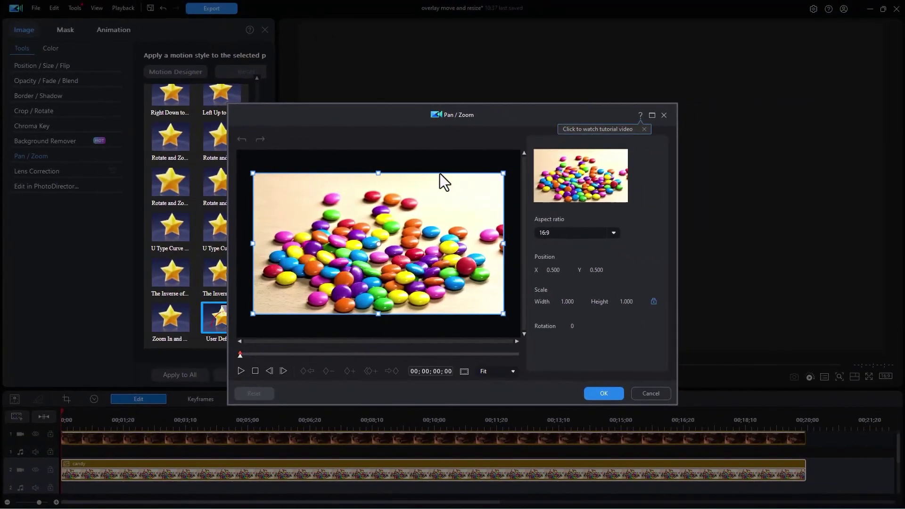
Start the pan on the upper-left candies at scale 0.374, then keyframe a wider 0.454 framing.
click(653, 115)
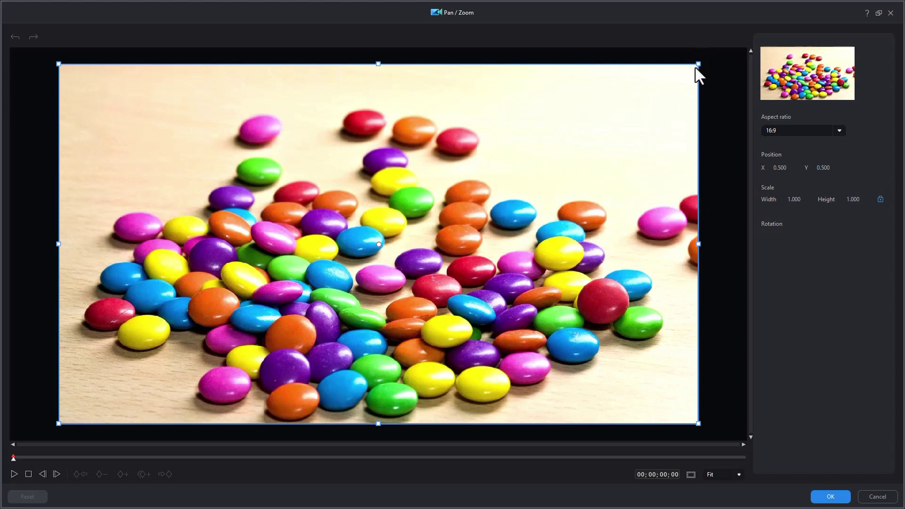
drag(696, 65, 510, 195)
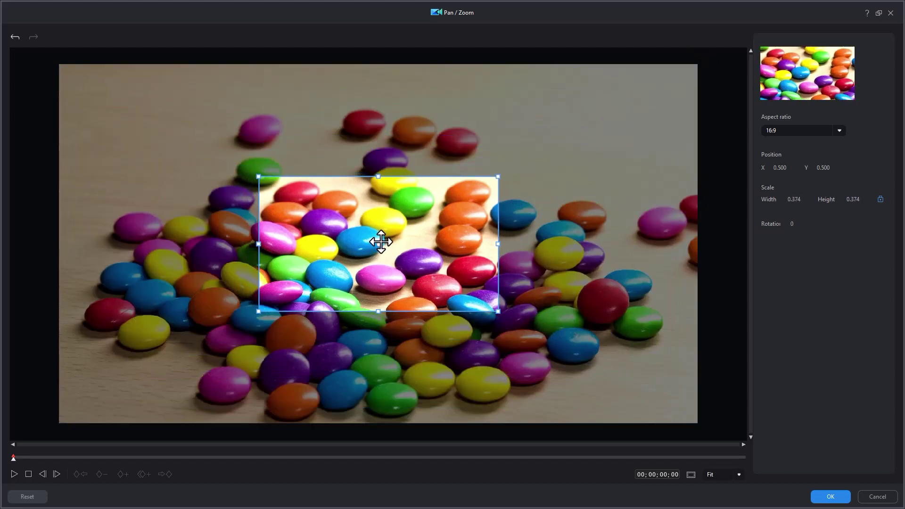
drag(374, 239, 190, 175)
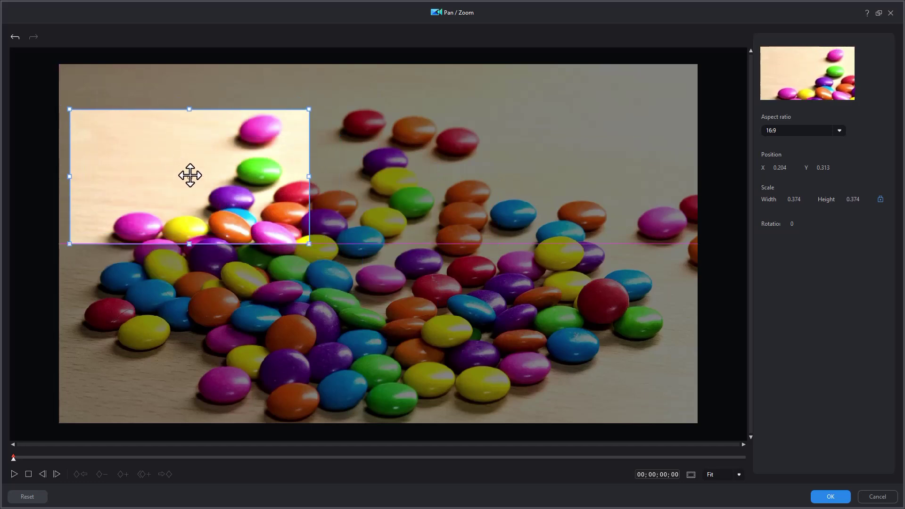
click(163, 457)
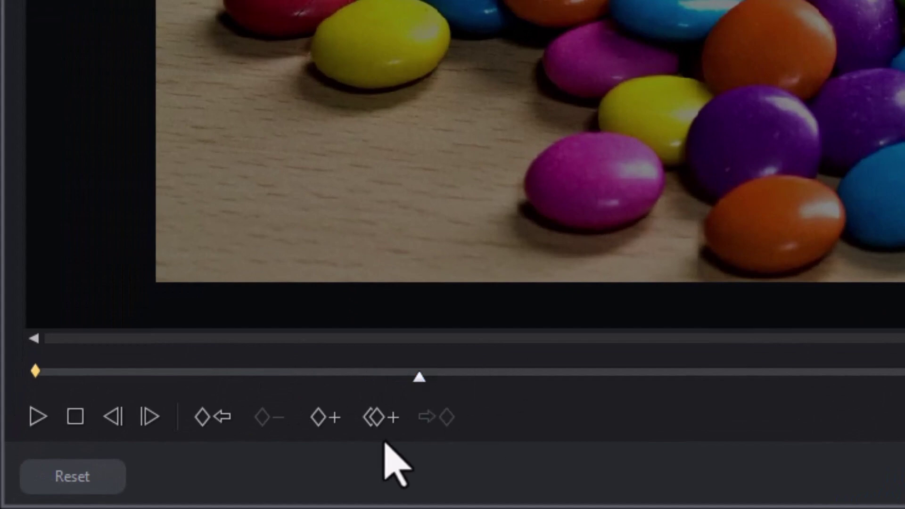
click(325, 418)
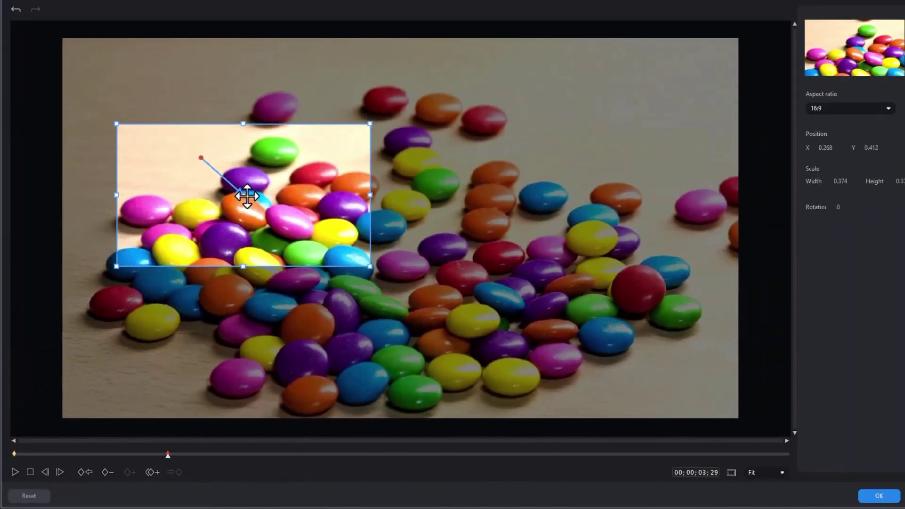
drag(246, 219, 228, 230)
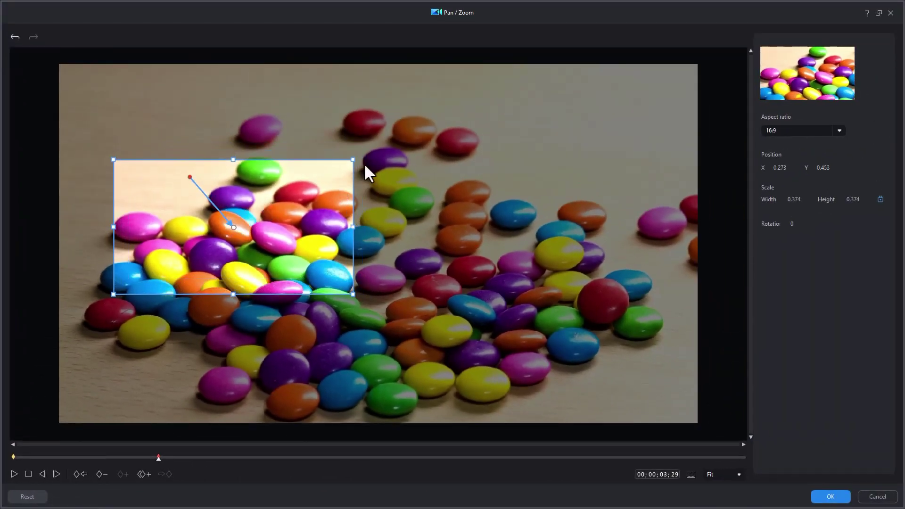
drag(353, 160, 378, 145)
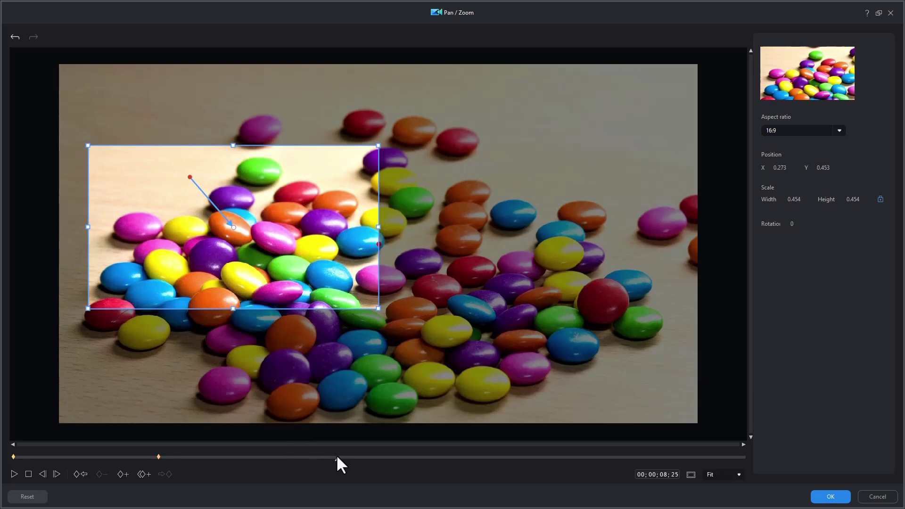
Keyframe a lower-centre framing at about 0.59 scale, then add a keyframe at 00;00;15;10.
click(123, 475)
drag(232, 227, 327, 288)
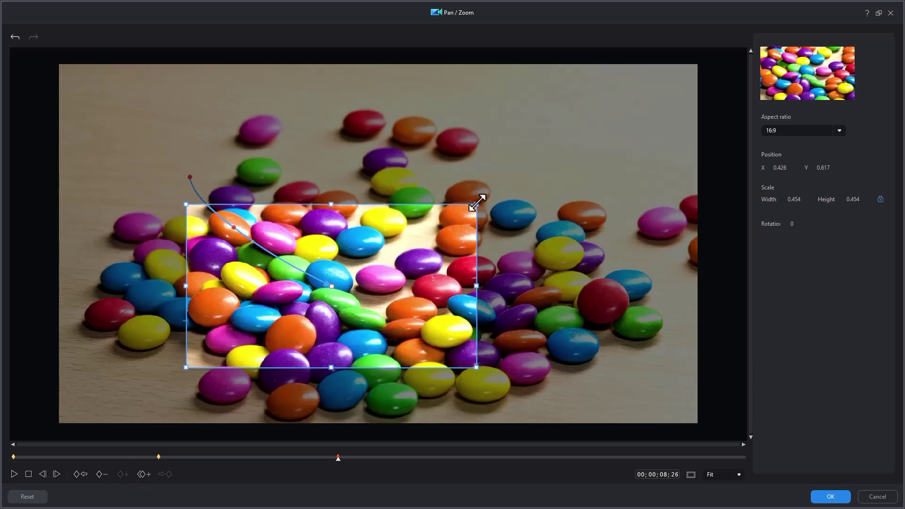
drag(477, 203, 506, 179)
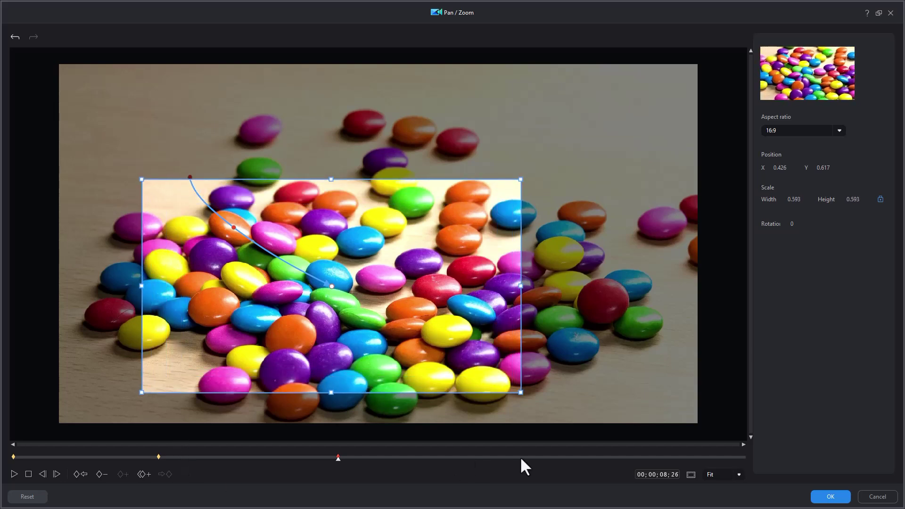
click(574, 457)
click(124, 475)
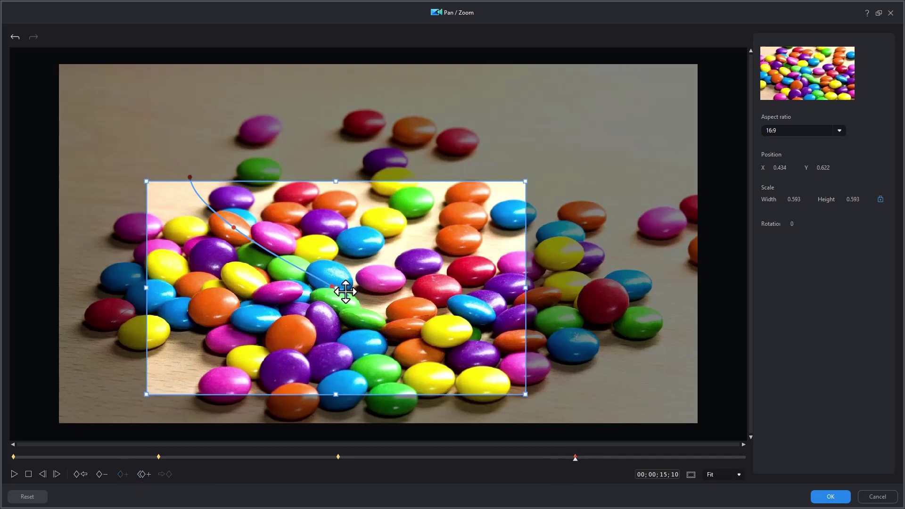
Enlarge the final framing and move it up over the candies, preview the motion, and apply it.
drag(346, 293, 409, 319)
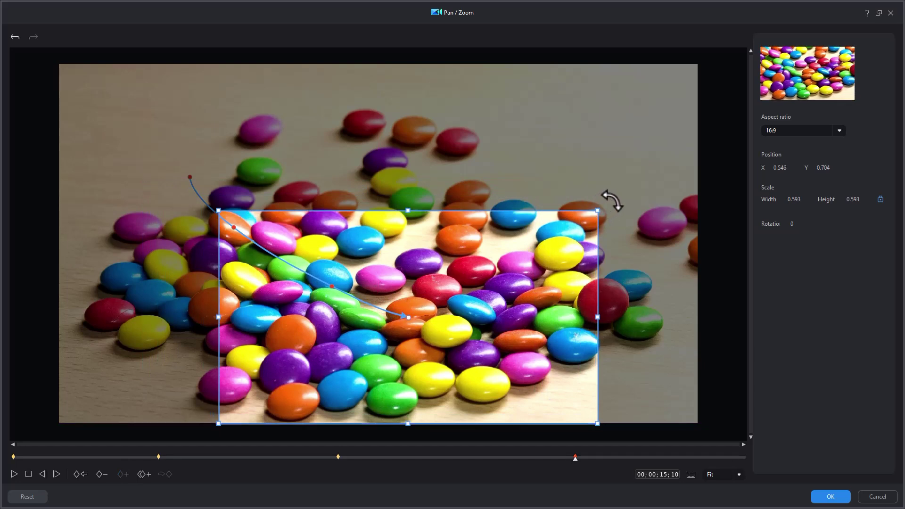
drag(601, 210, 627, 183)
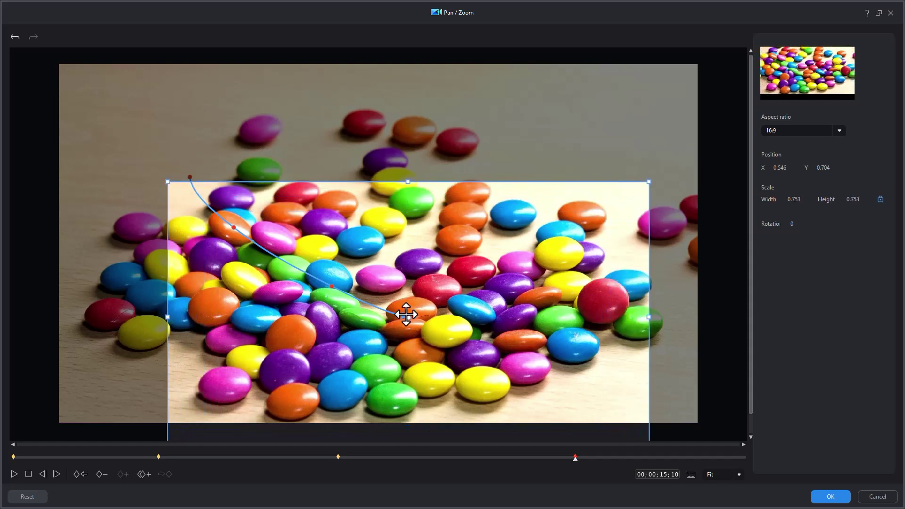
drag(407, 315, 409, 285)
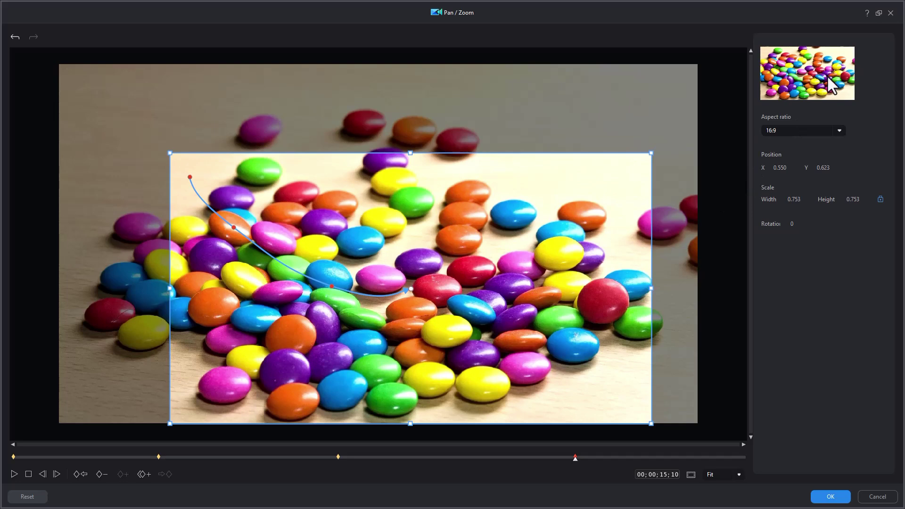
click(28, 475)
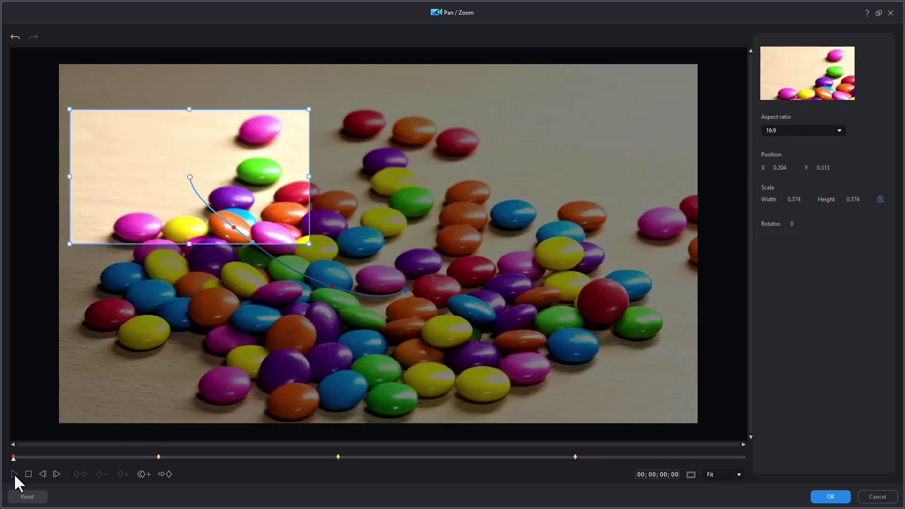
click(15, 473)
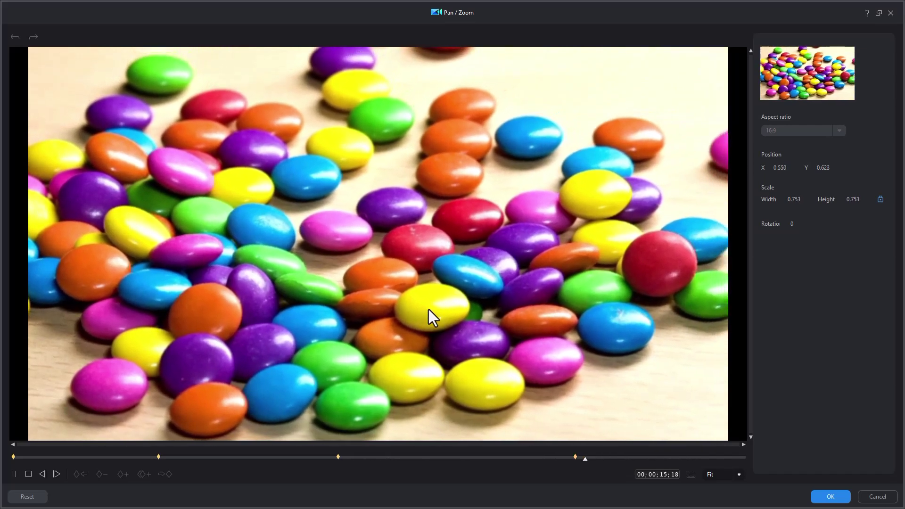
click(832, 500)
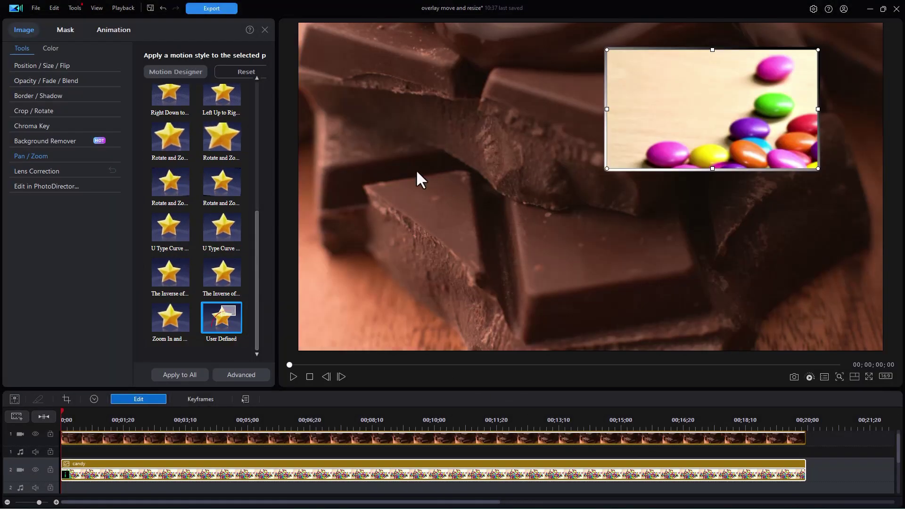
Play the project in the main preview to watch the candy overlay pan and zoom.
click(292, 377)
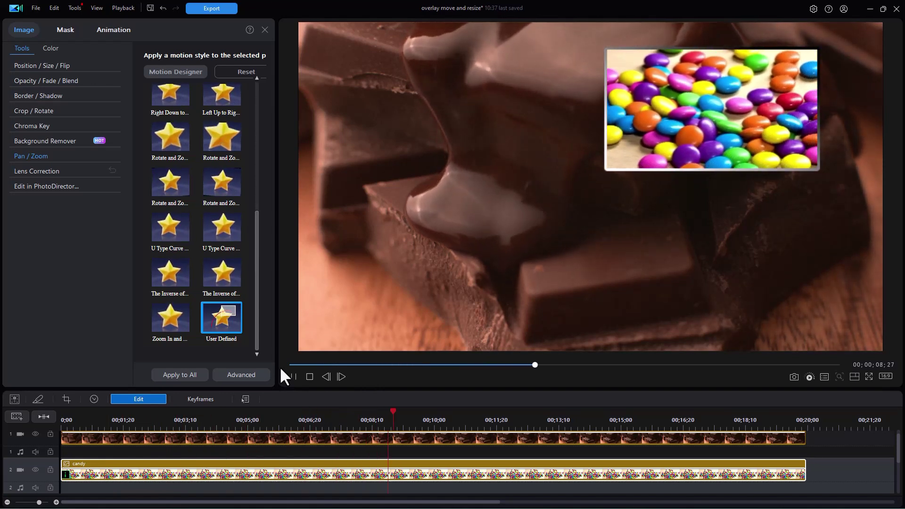
Stop playback, push the candy overlay above the video's top edge, and rewind to 00;00;00;00.
key(space)
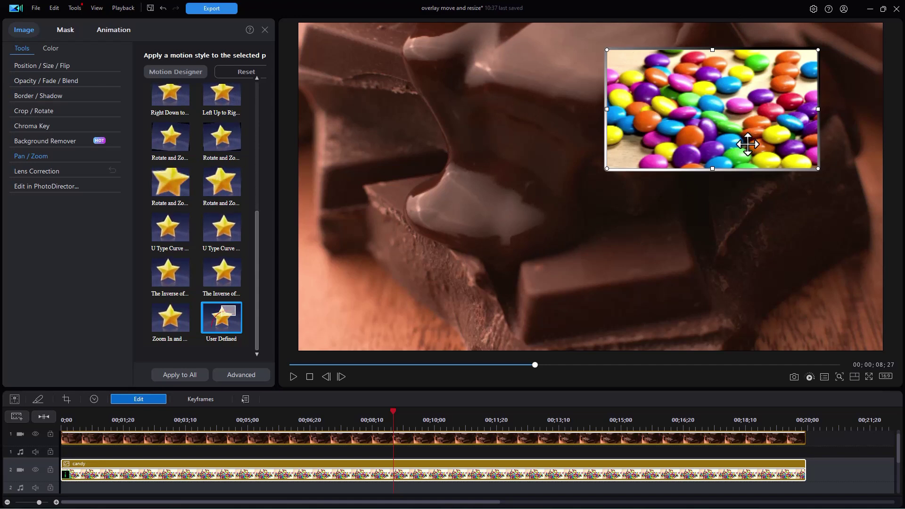
drag(702, 116, 708, 38)
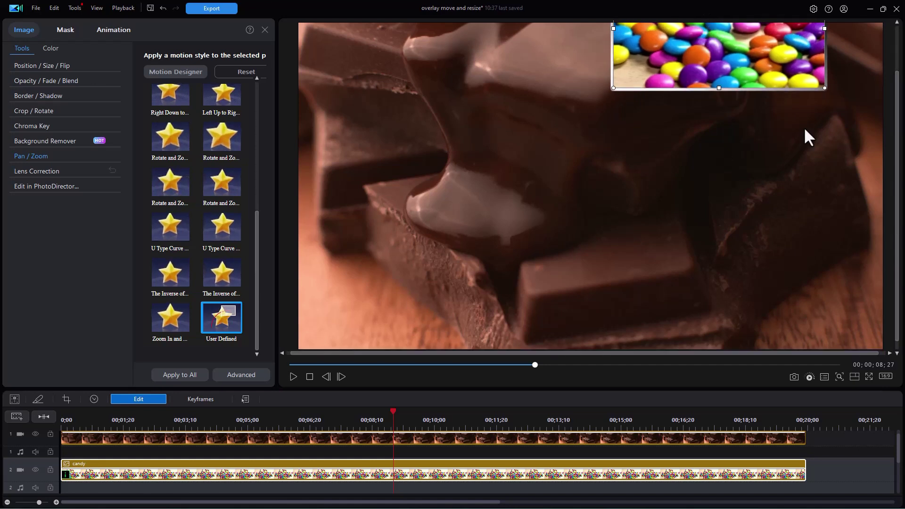
drag(897, 137, 897, 92)
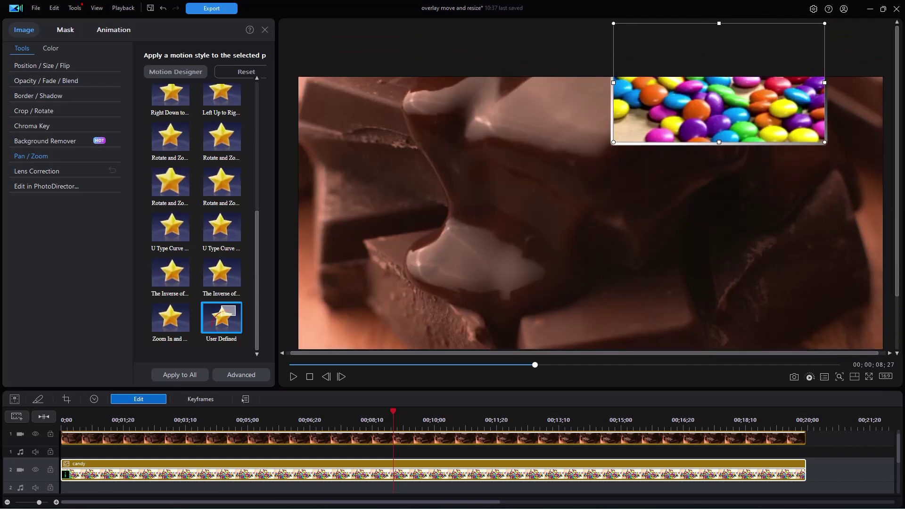
drag(717, 92, 741, 14)
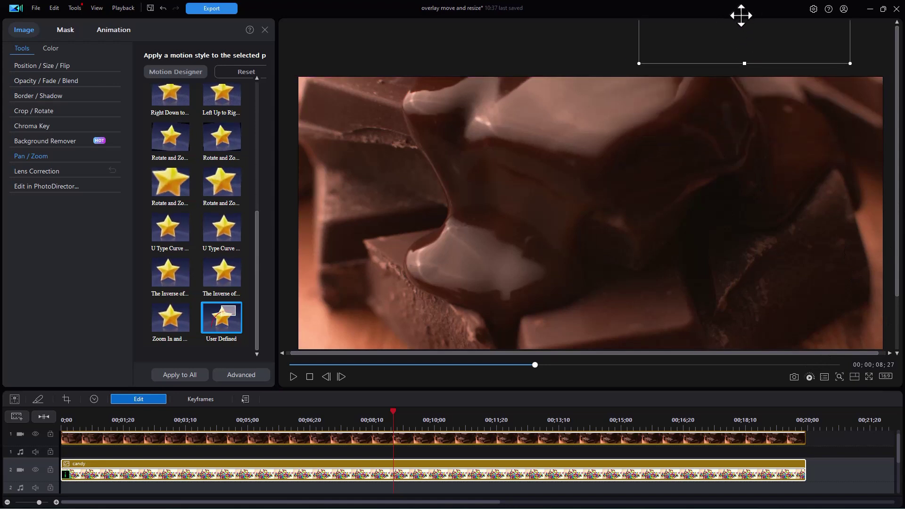
click(309, 377)
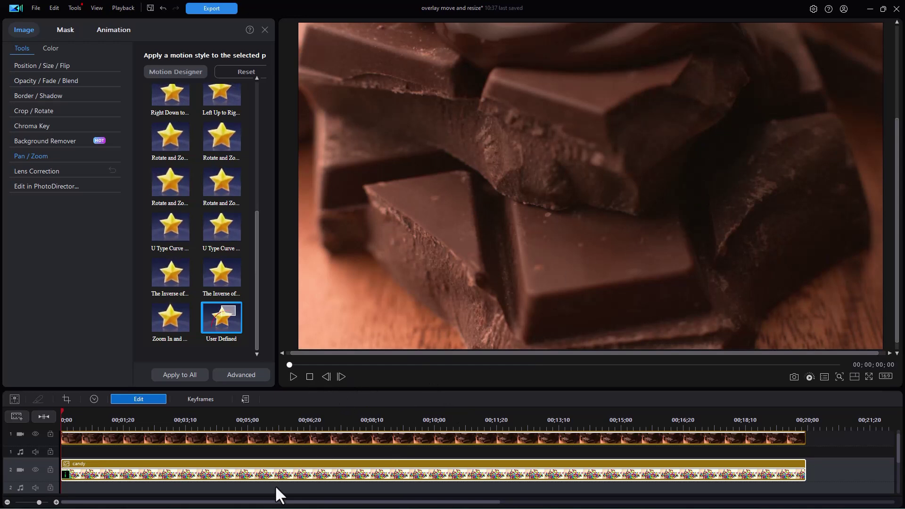
Set position and scale keyframes at 0;00, then bring the overlay into view at 00;00;06;00.
click(241, 375)
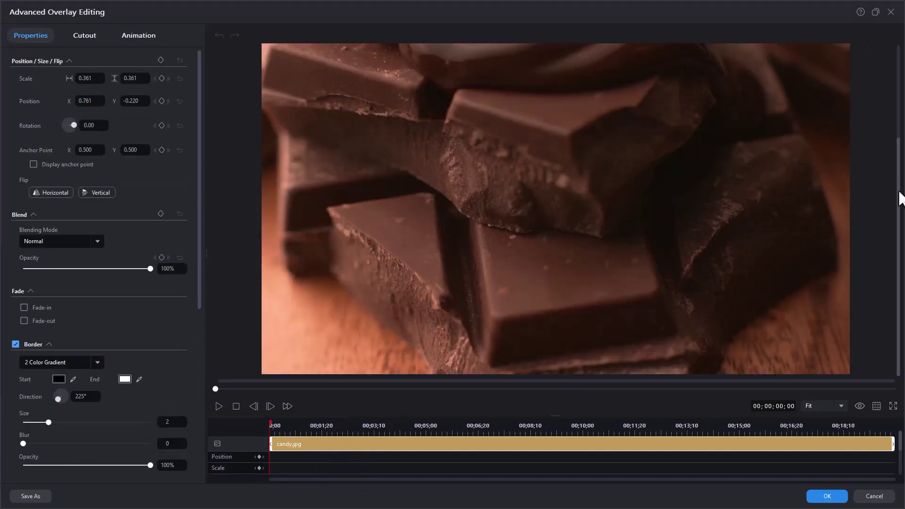
drag(900, 193, 895, 154)
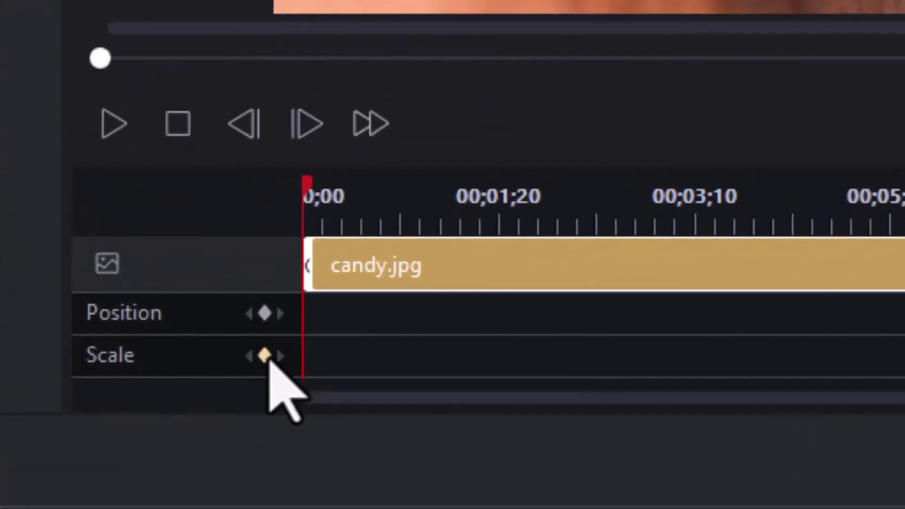
click(264, 312)
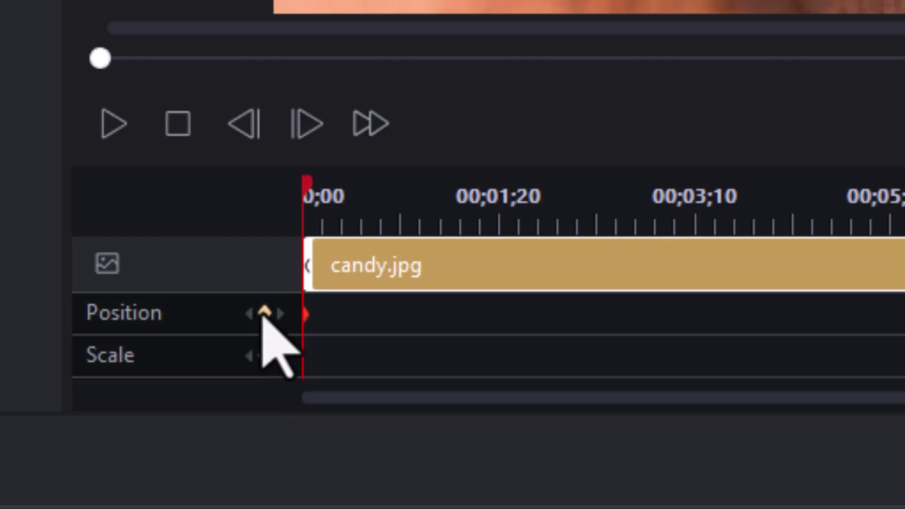
click(264, 355)
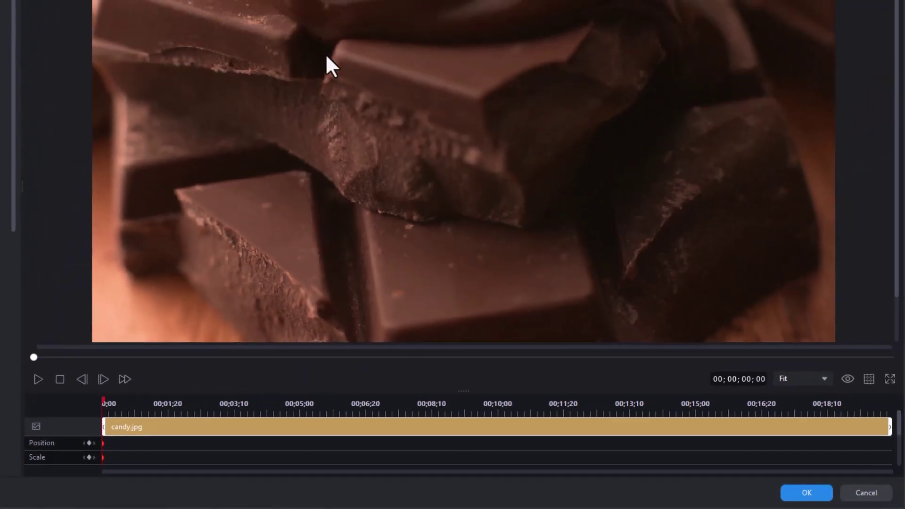
click(340, 403)
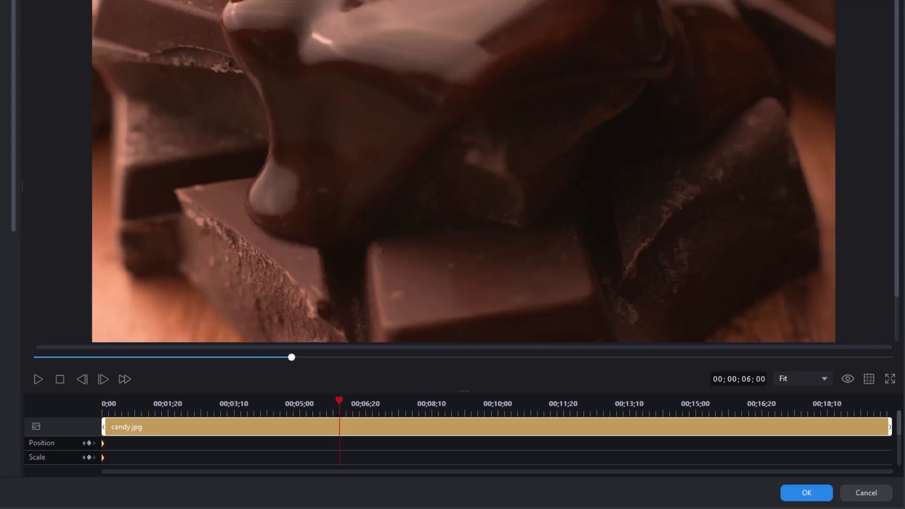
drag(609, 0, 576, 144)
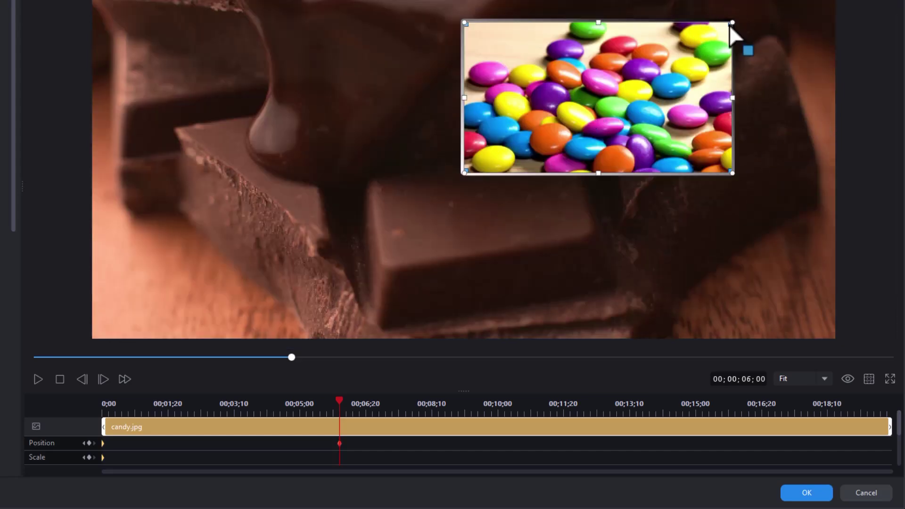
Enlarge the overlay at 6 seconds, then reposition and enlarge it at about 11 and 13 seconds beside the Westhaven title.
drag(731, 23, 753, 11)
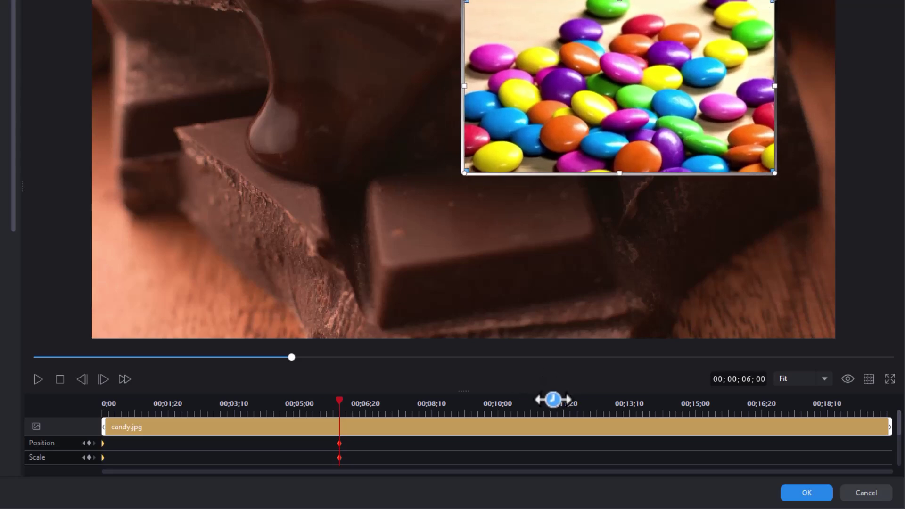
drag(548, 403, 547, 402)
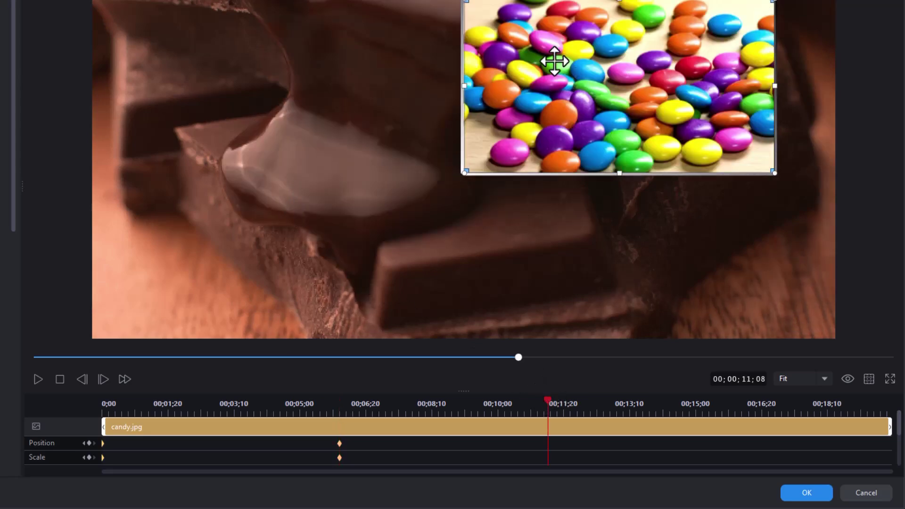
drag(610, 91, 589, 149)
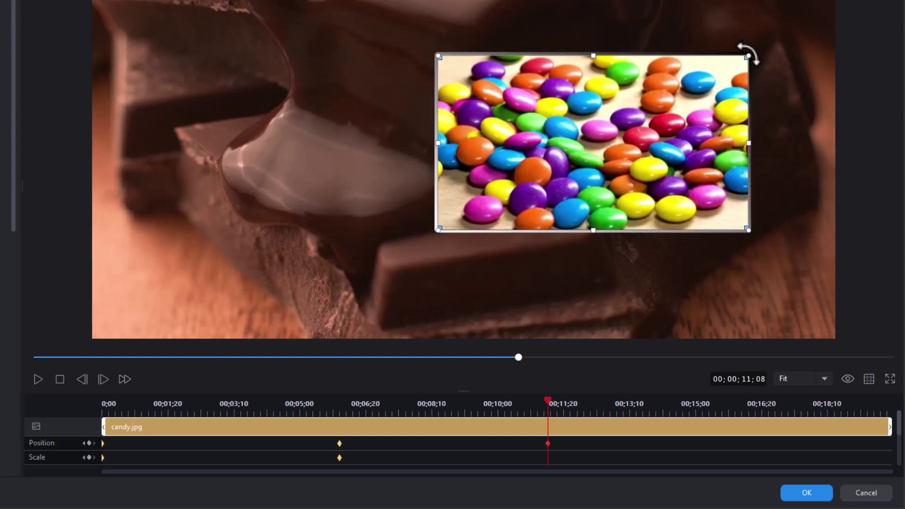
drag(749, 56, 788, 33)
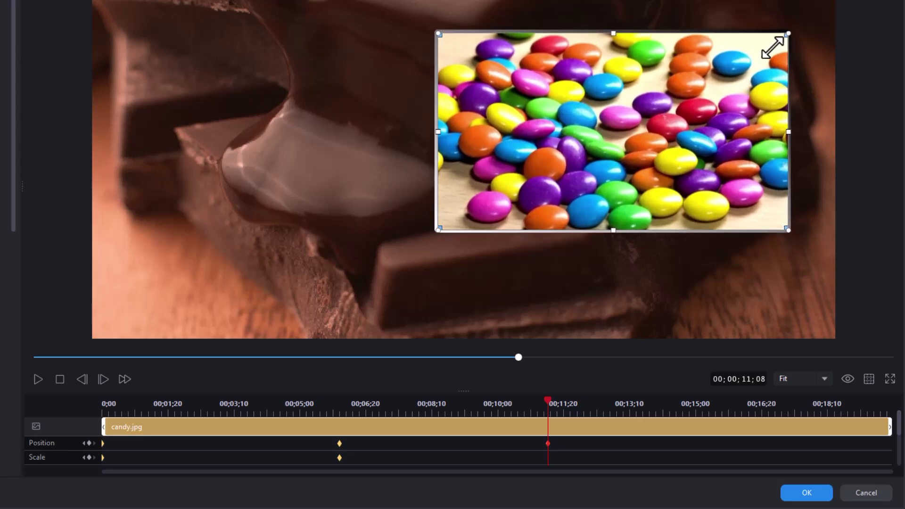
click(642, 402)
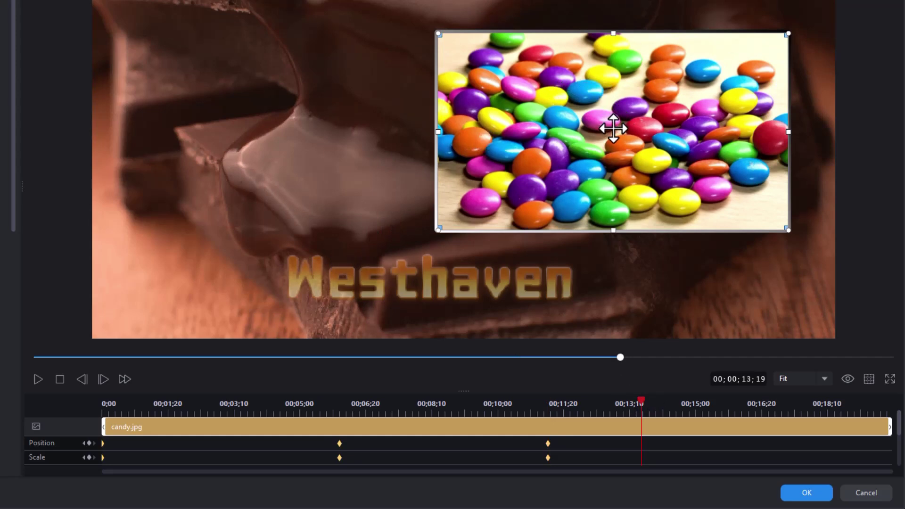
drag(613, 128, 606, 147)
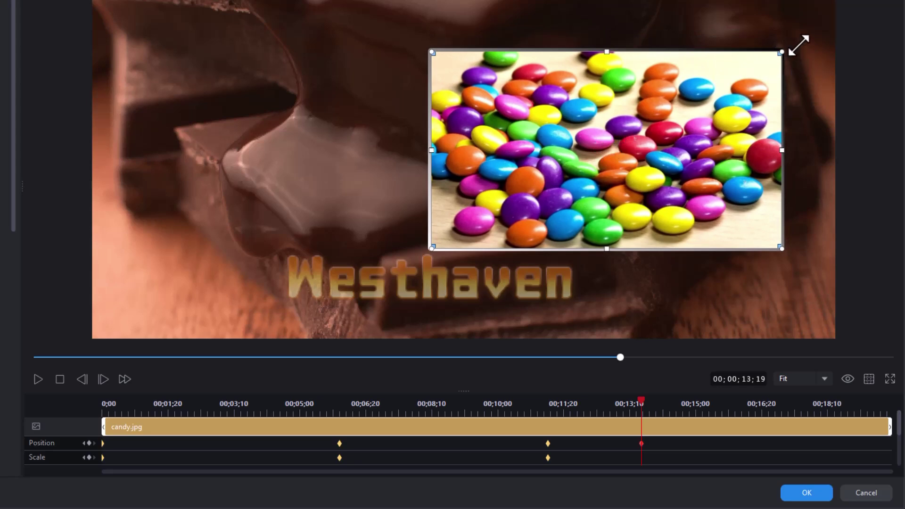
mouse_move(789, 50)
mouse_down()
mouse_move(800, 36)
mouse_move(799, 46)
mouse_up()
click(807, 493)
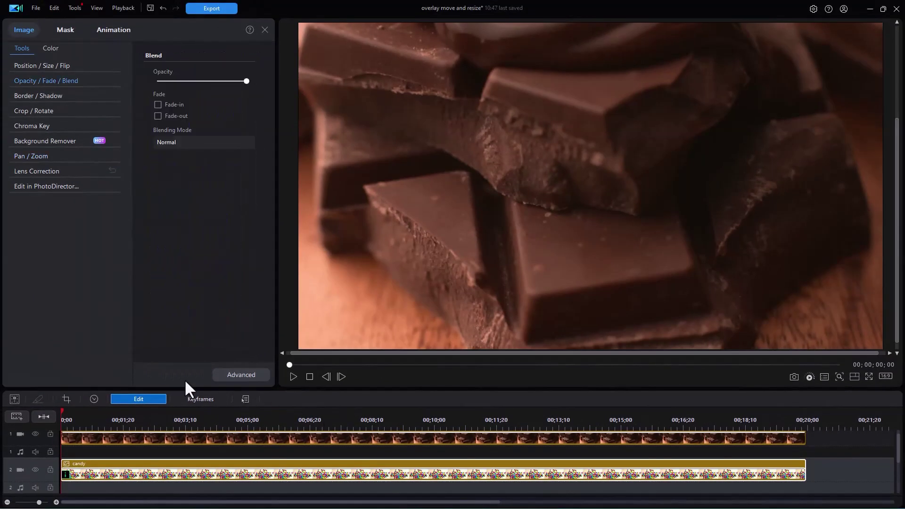
key(space)
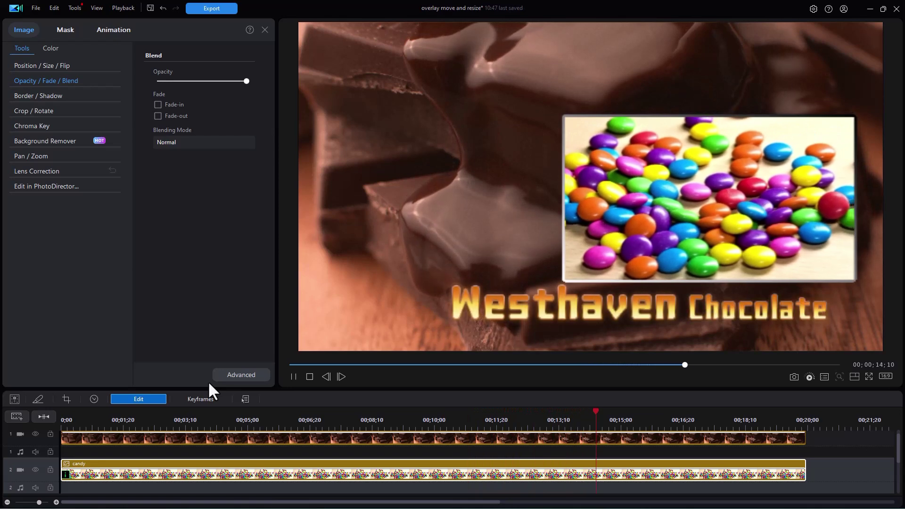
key(space)
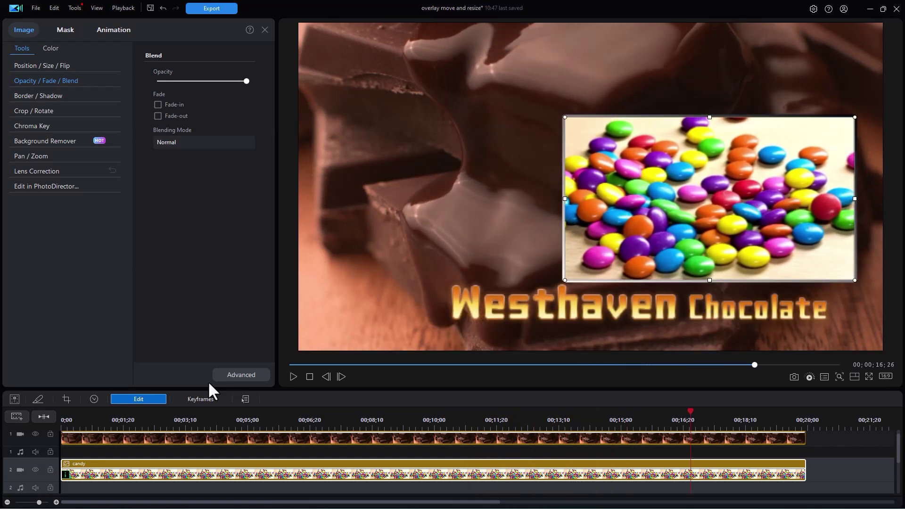